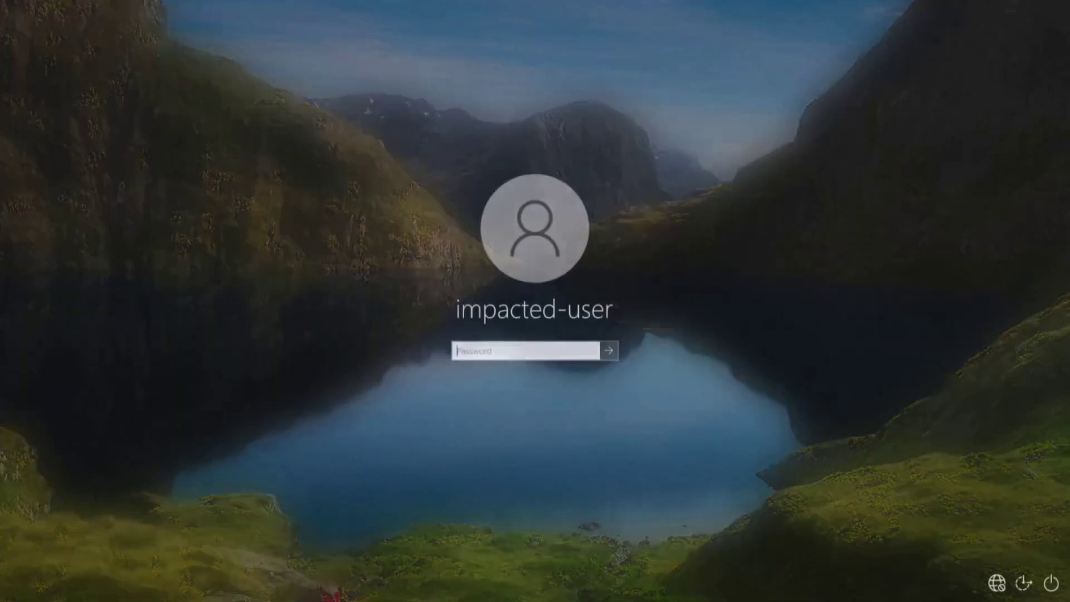
Step: Sign in to Windows 10 with the account password
type("•••••••••••••")
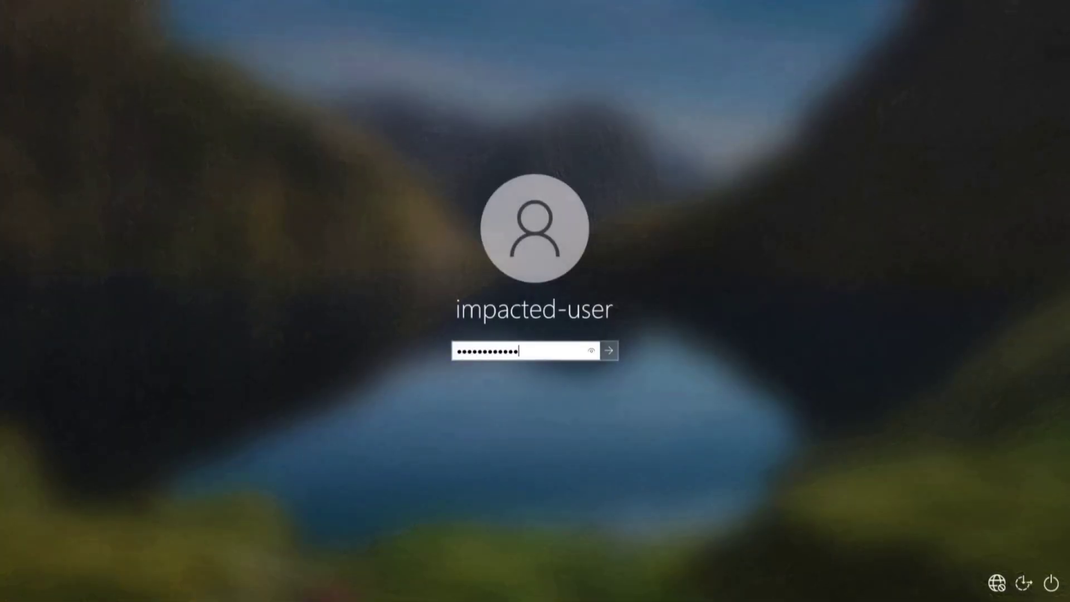
key("Return")
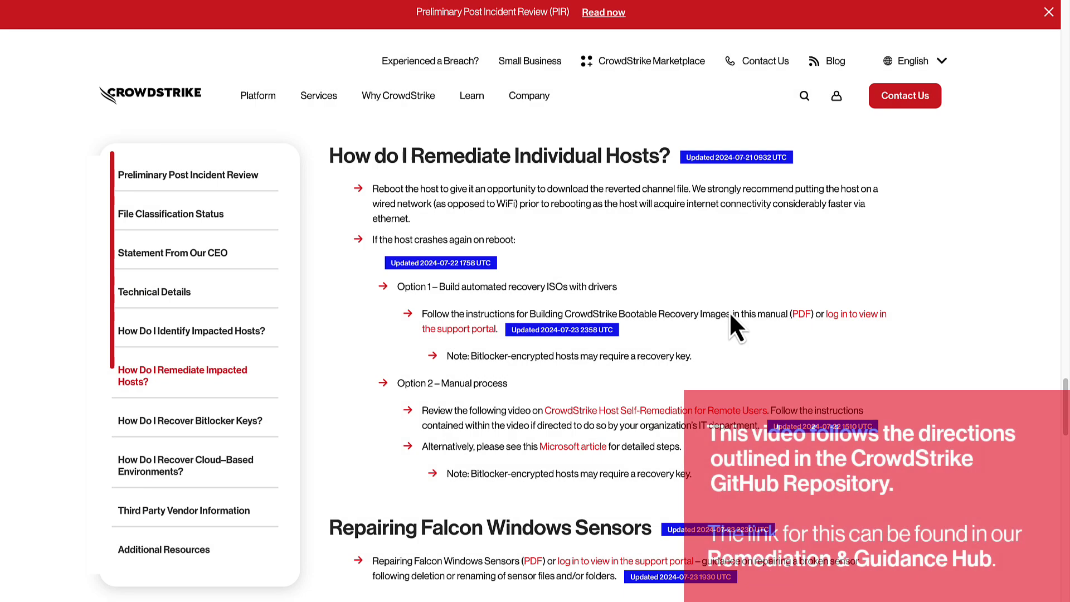
Step: Open the bootable recovery images manual linked in the remediation guidance
left_click_drag(730, 314, 815, 322)
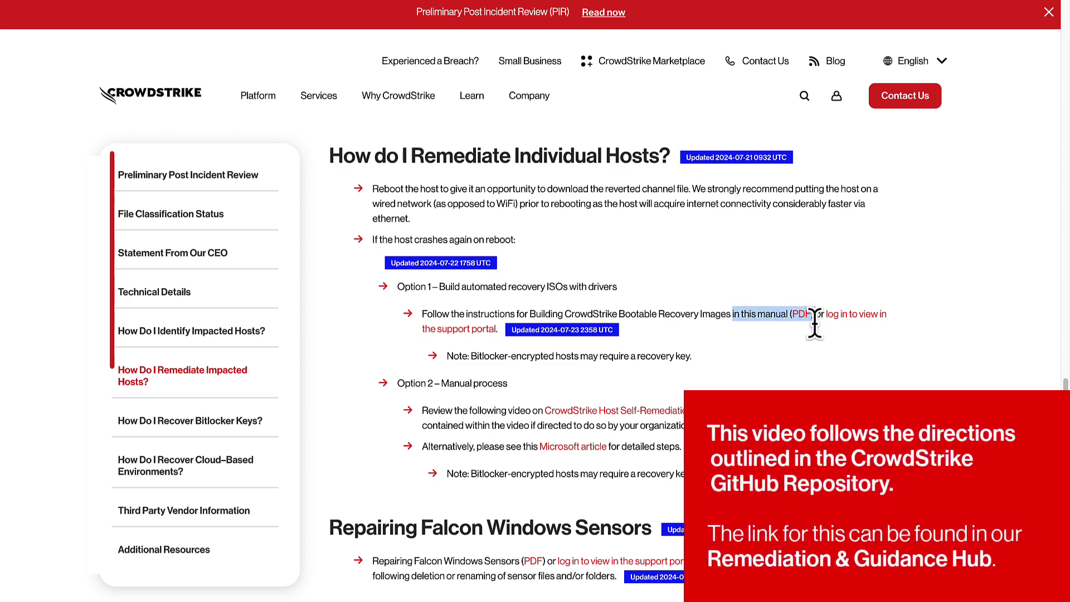
left_click(813, 326)
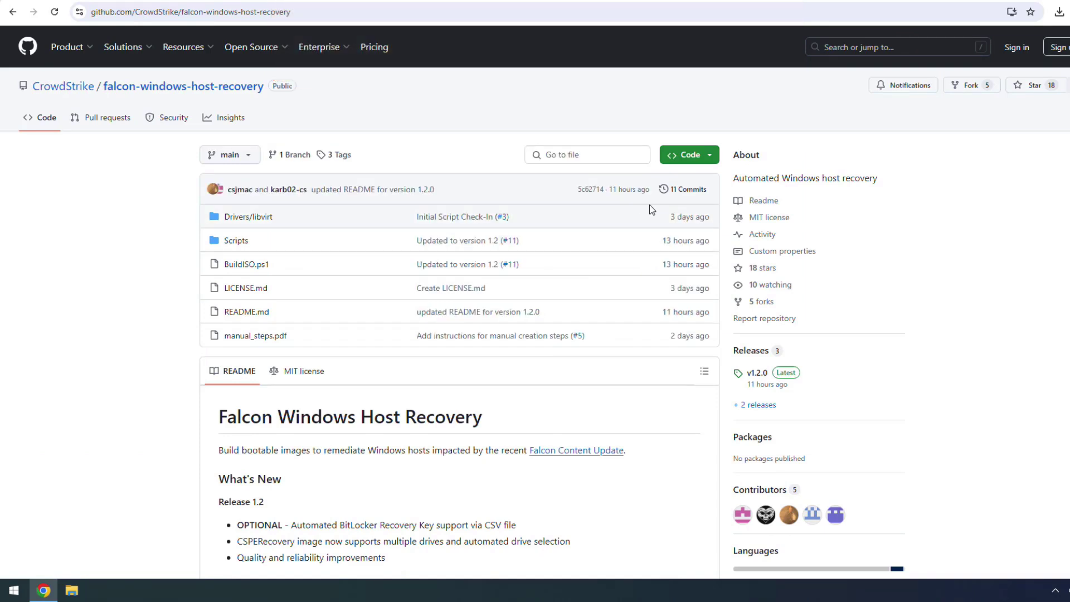
Step: Download the falcon-windows-host-recovery repository from GitHub as a ZIP archive
left_click(691, 155)
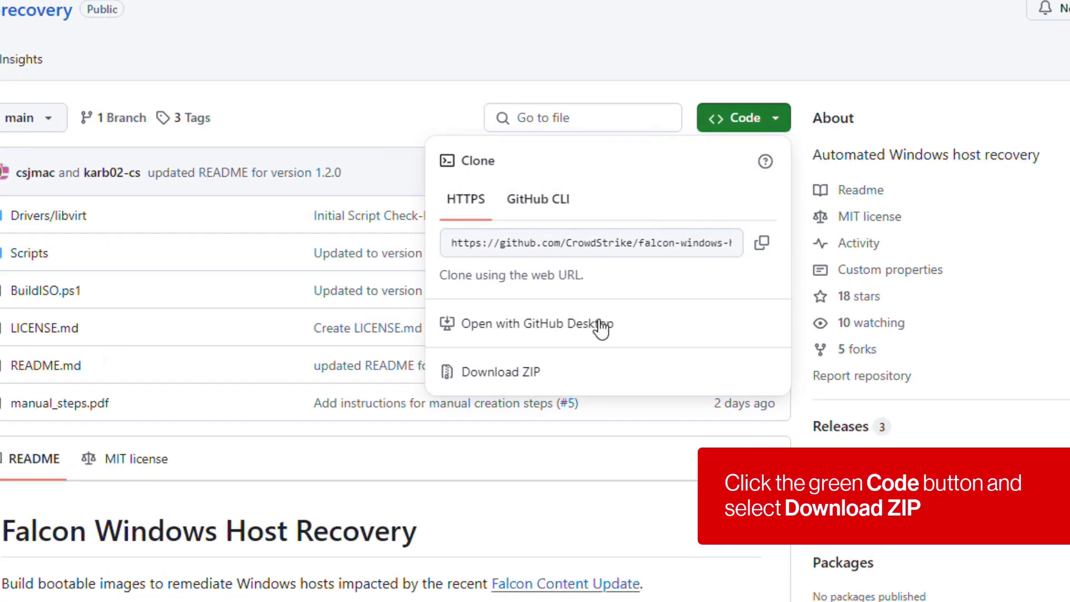
left_click(552, 370)
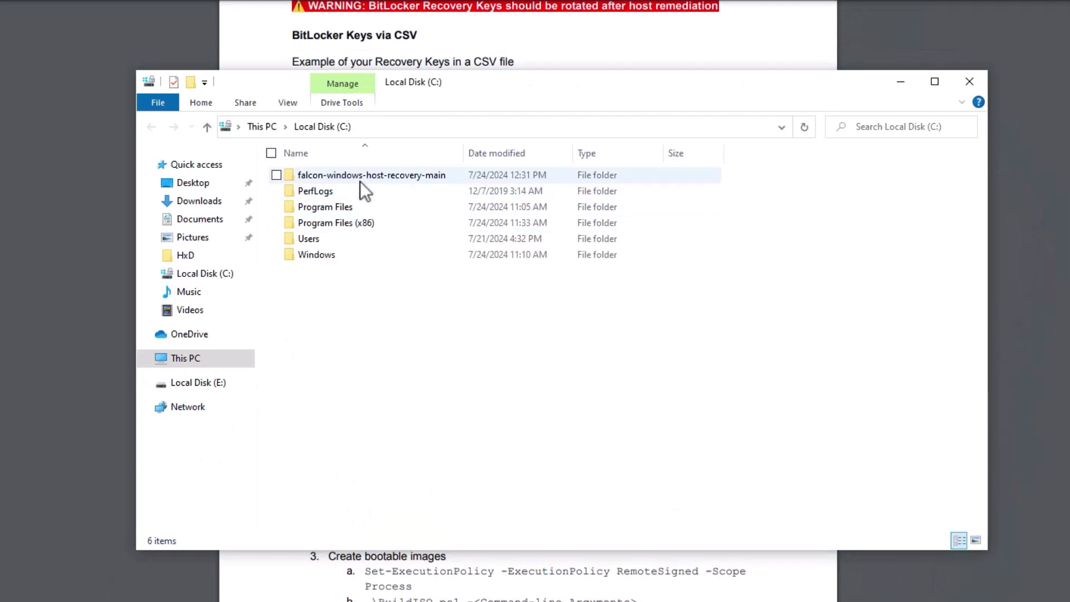
Step: Create a new text document named BitLockerKeys in the falcon-windows-host-recovery-main folder
double_click(360, 176)
right_click(355, 311)
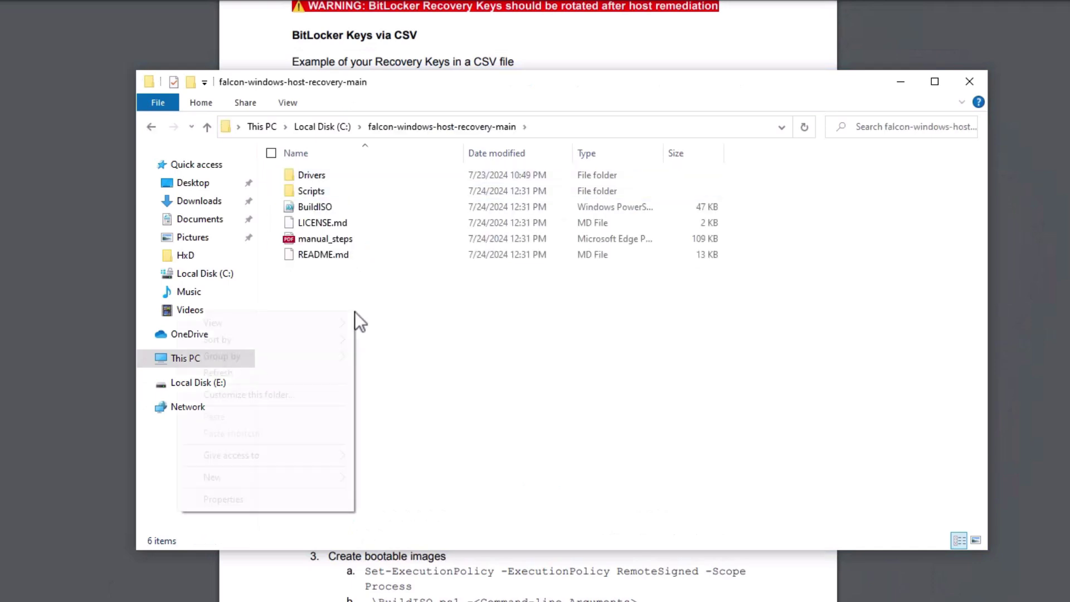
mouse_move(270, 474)
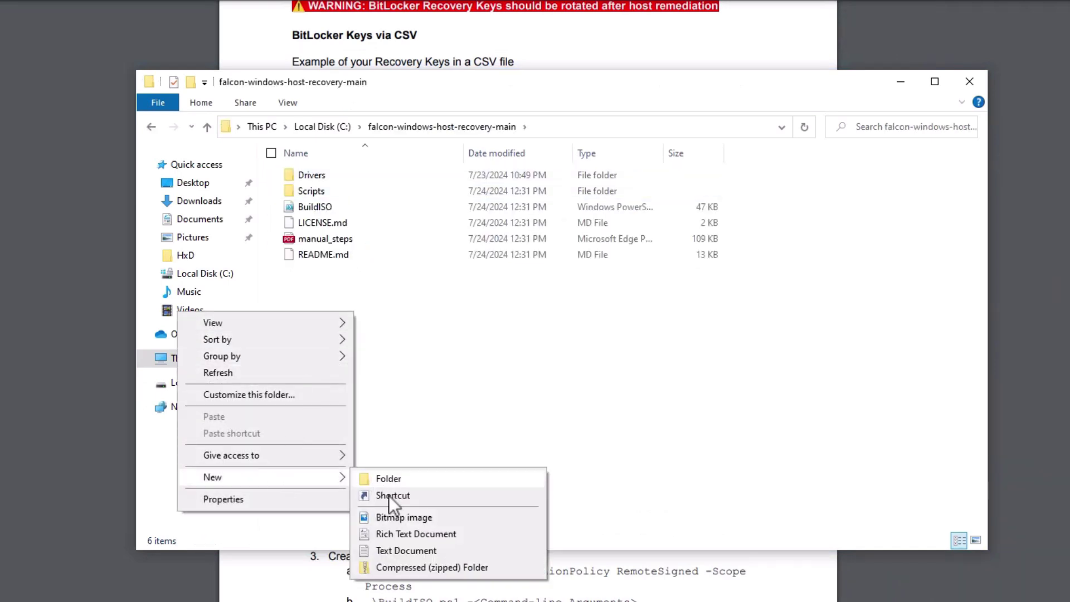
left_click(462, 552)
type("Bi")
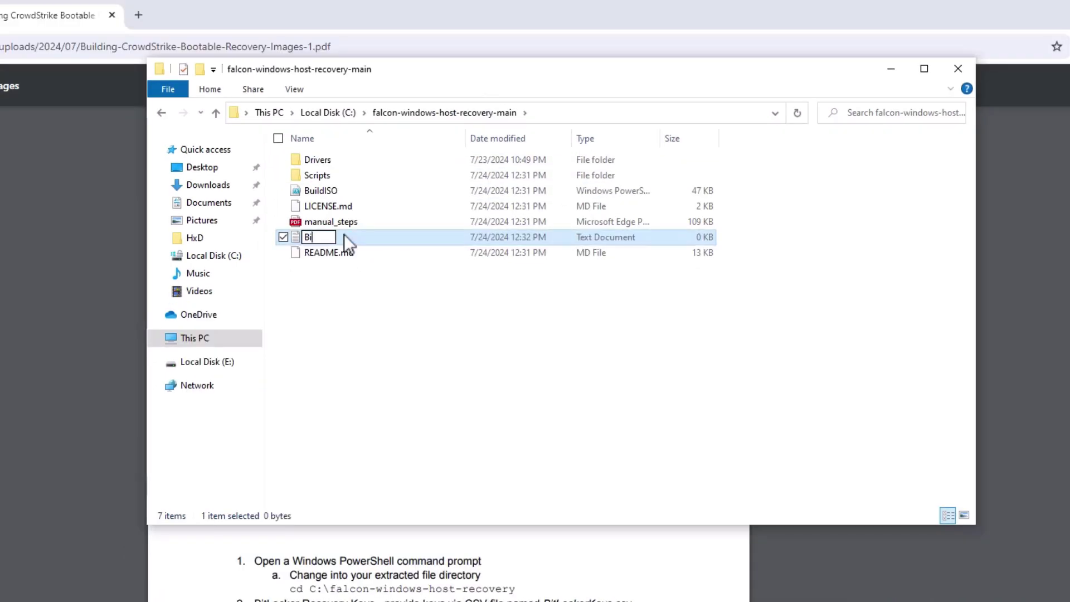
type("tLockerKeys")
key("Return")
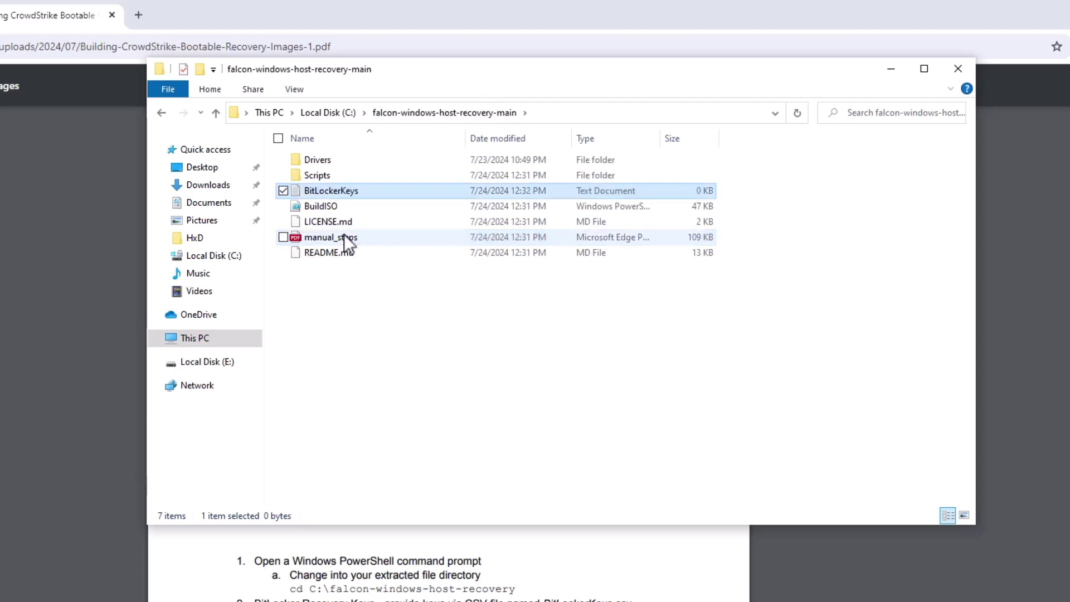
Step: Change the file's extension from txt to csv, making it BitLockerKeys.csv
left_click(362, 191)
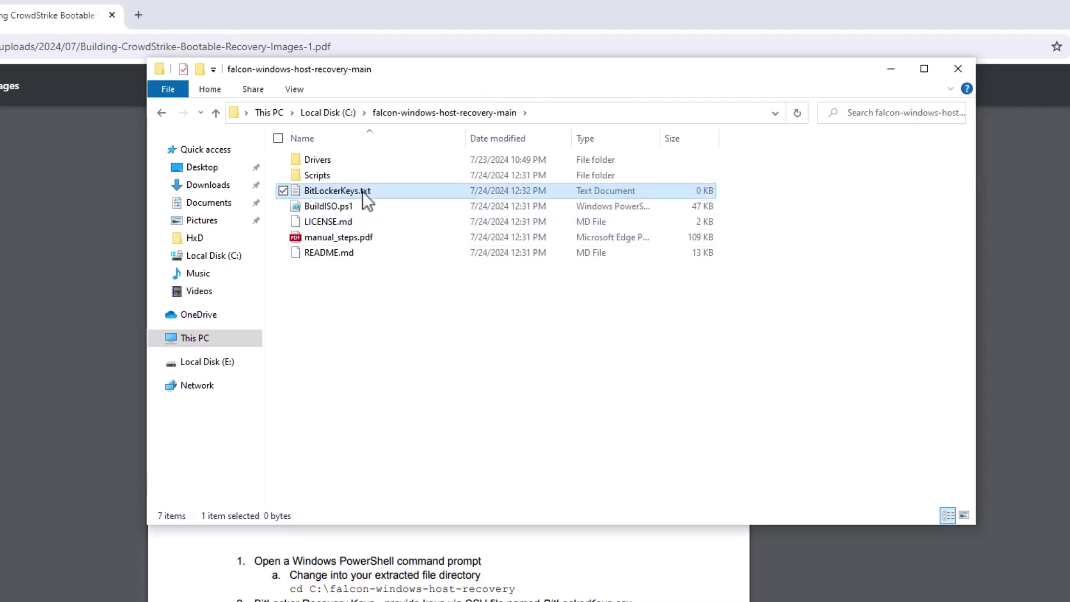
left_click(364, 192)
left_click_drag(365, 191, 383, 192)
type("csv")
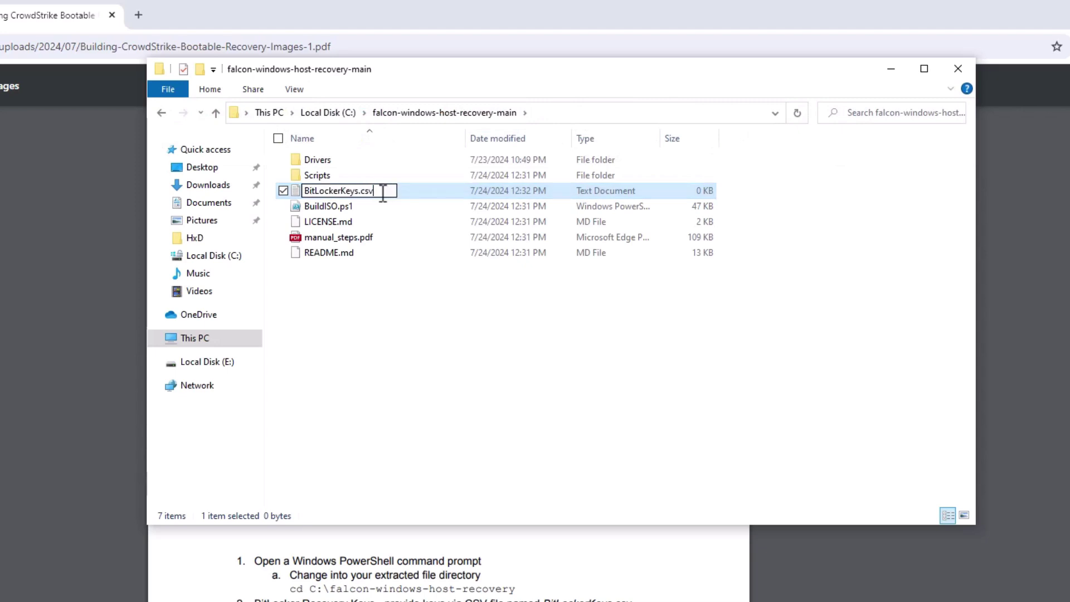
key("Return")
left_click(515, 394)
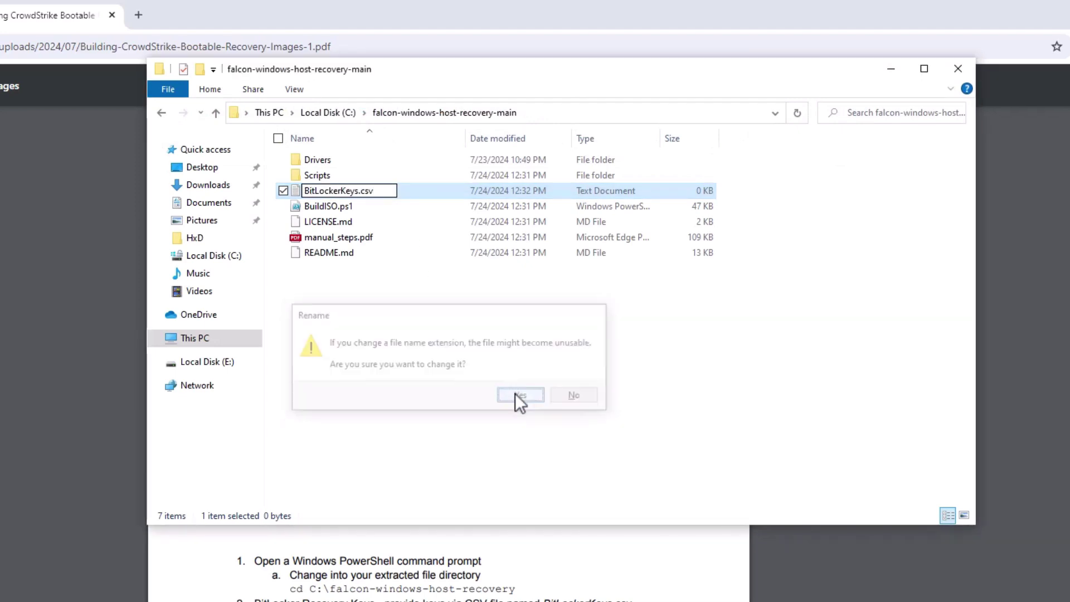
Step: Paste the BitLocker recovery keys into BitLockerKeys.csv and save it
right_click(342, 190)
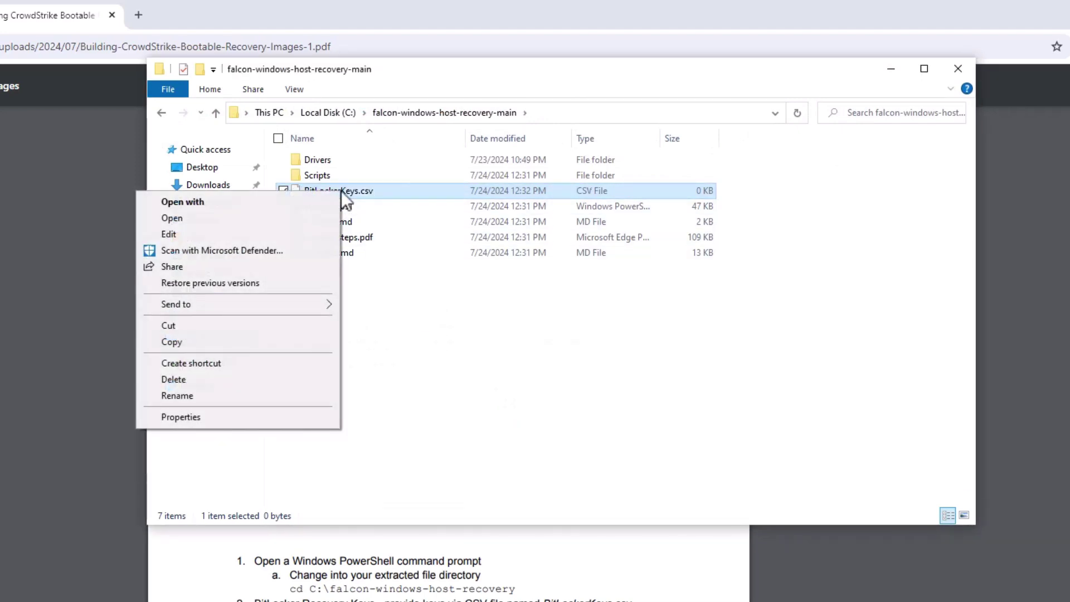
left_click(273, 233)
key("ctrl+v")
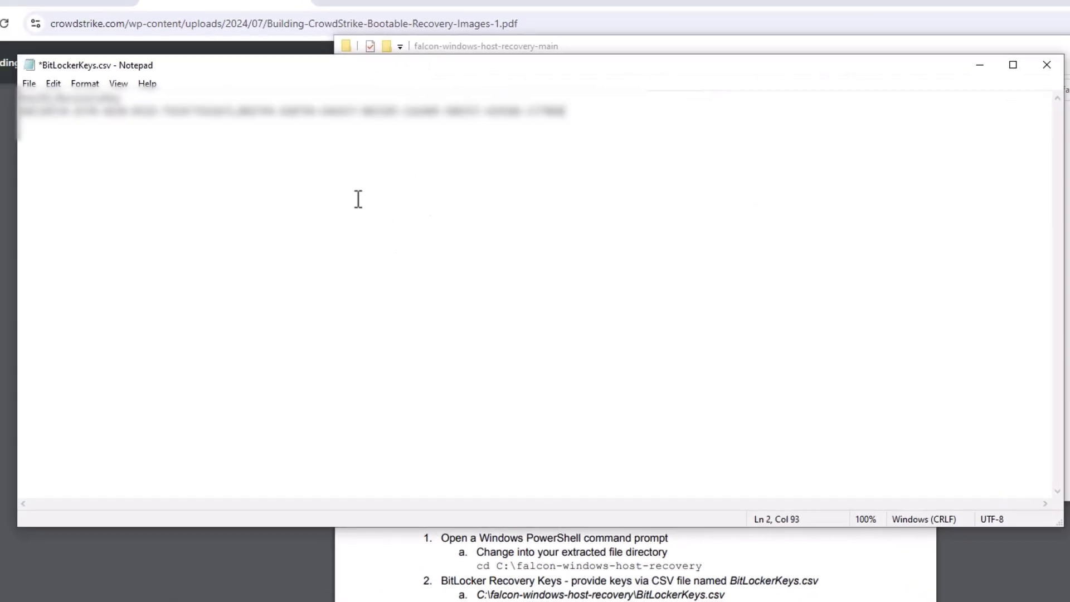
left_click(1047, 65)
left_click(601, 376)
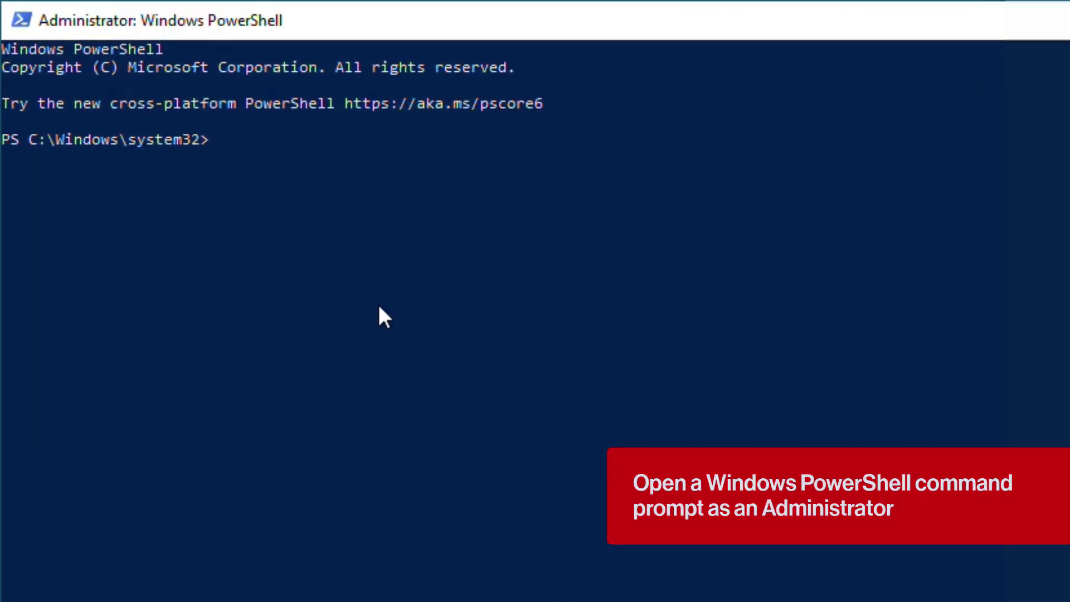
Step: Change the PowerShell working directory to C:\falcon-windows-host-recovery-main with cd
type("cd c:\\")
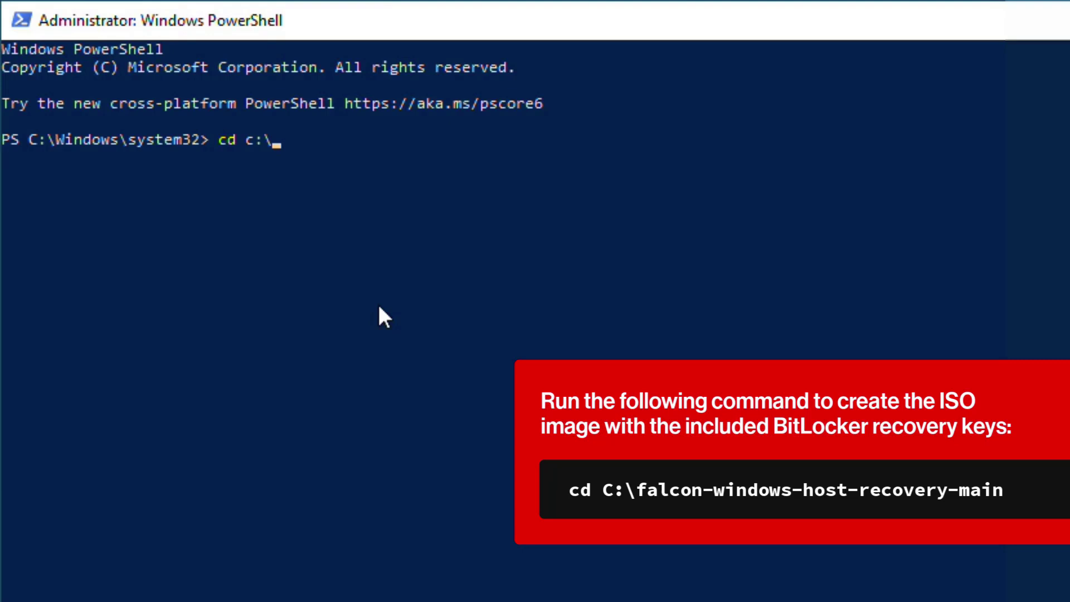
type("falcon-windows")
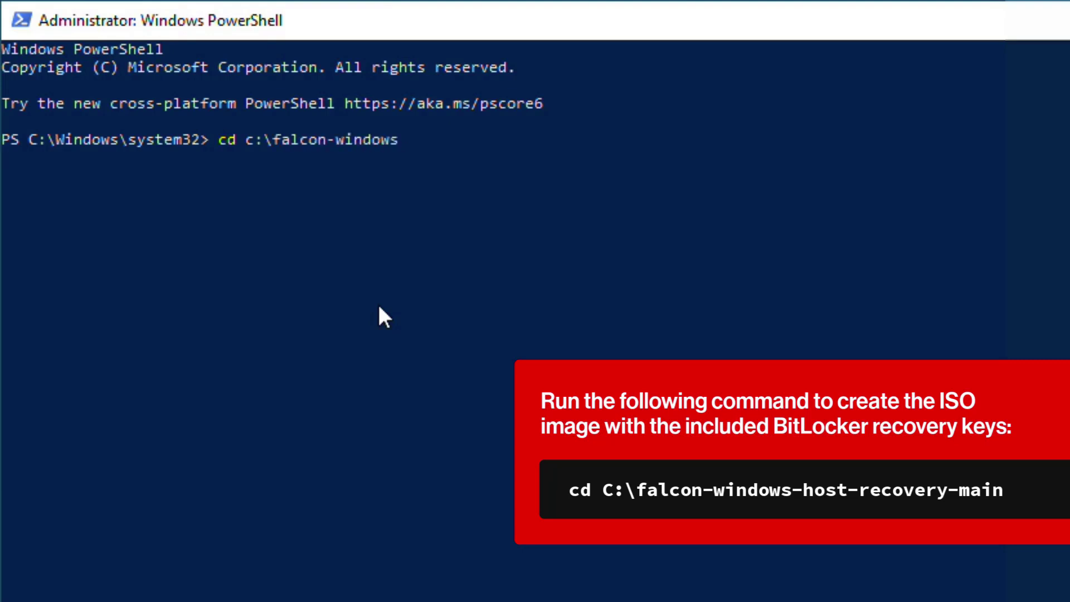
key("Tab")
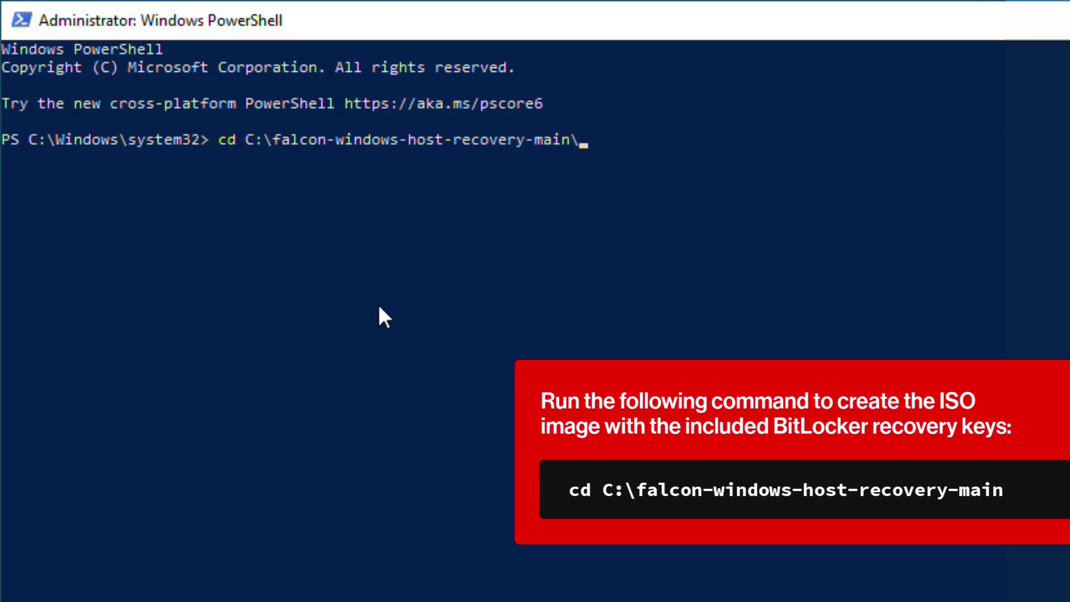
key("Return")
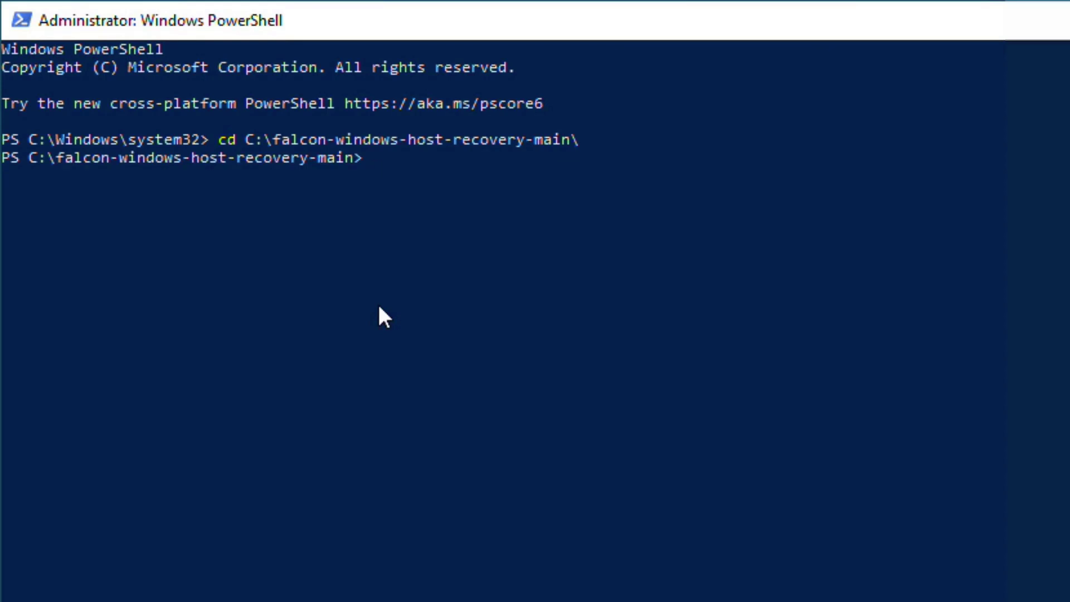
Step: Set the process execution policy to RemoteSigned, answering A, and run .\BuildISO.ps1
type("set")
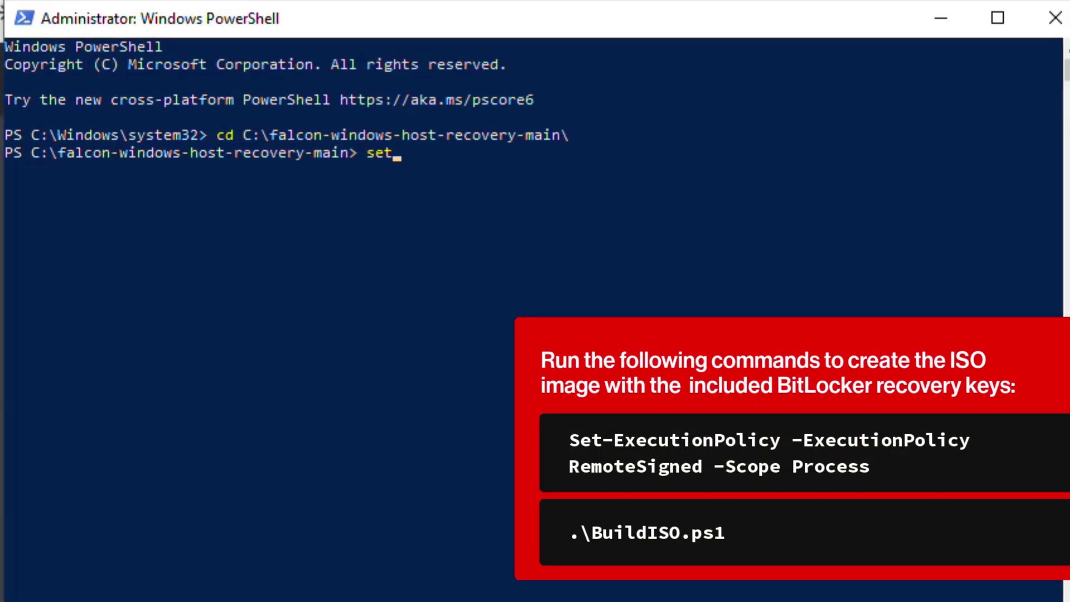
type("-executio")
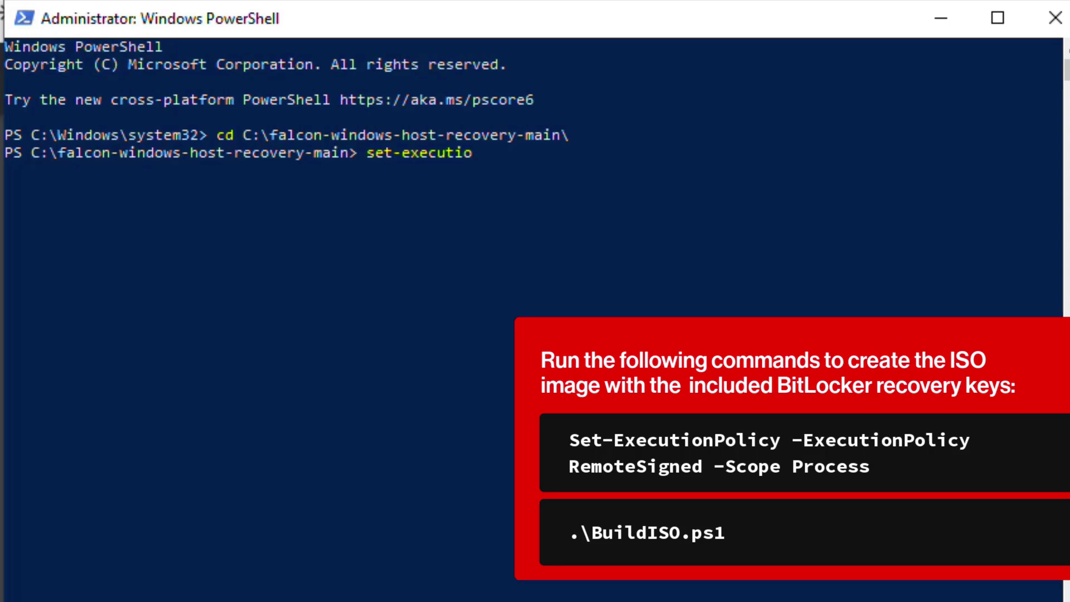
type("npolicy -ex")
type("ecutionp")
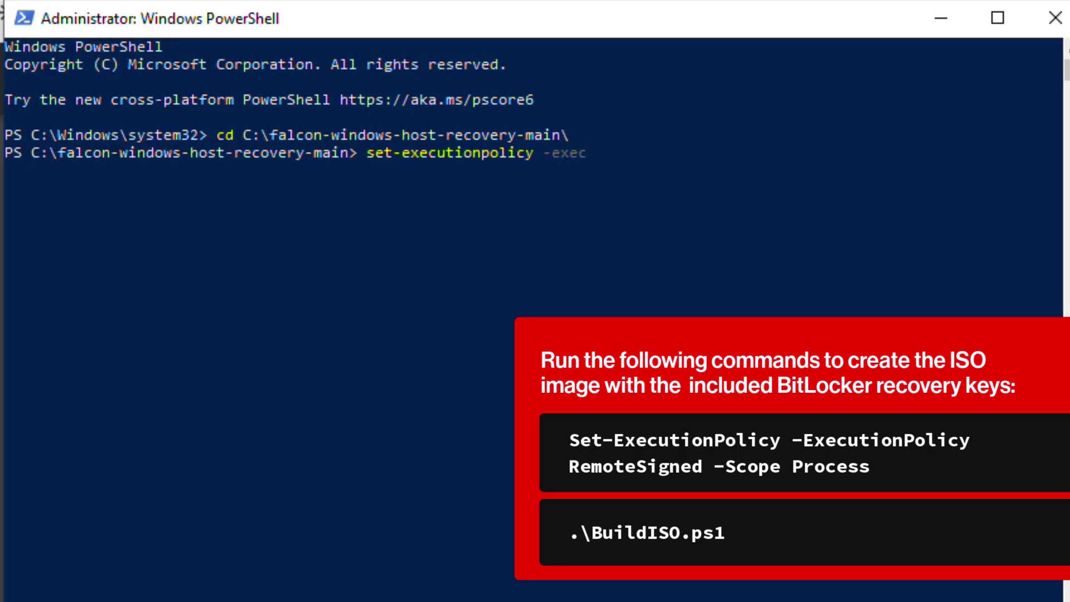
type("olicy")
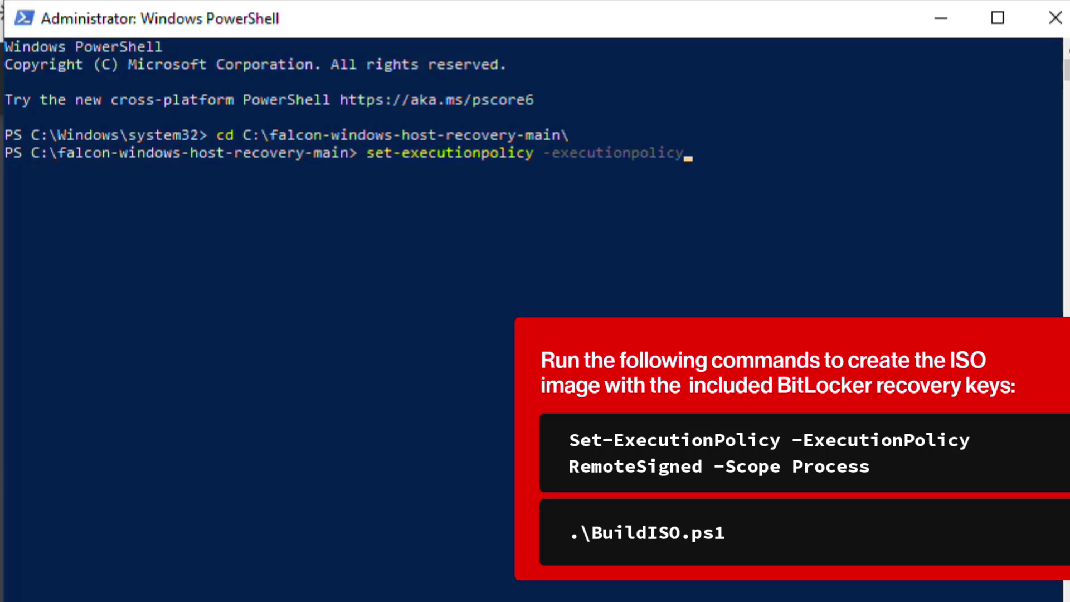
type(" remote")
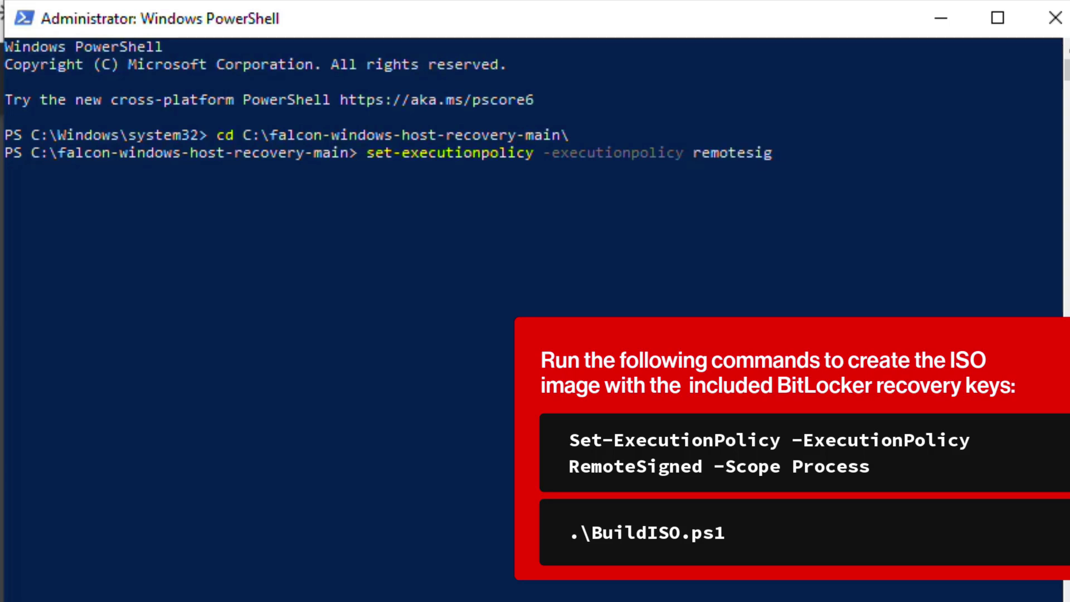
type("ned -scope proces")
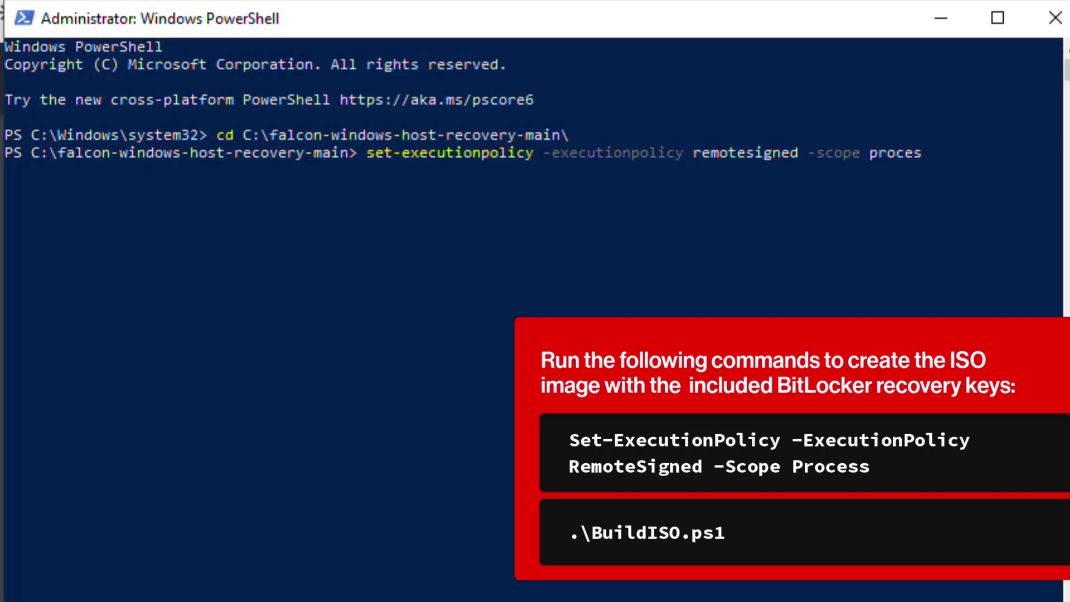
type("s")
key("Return")
type("a")
key("Return")
type(".")
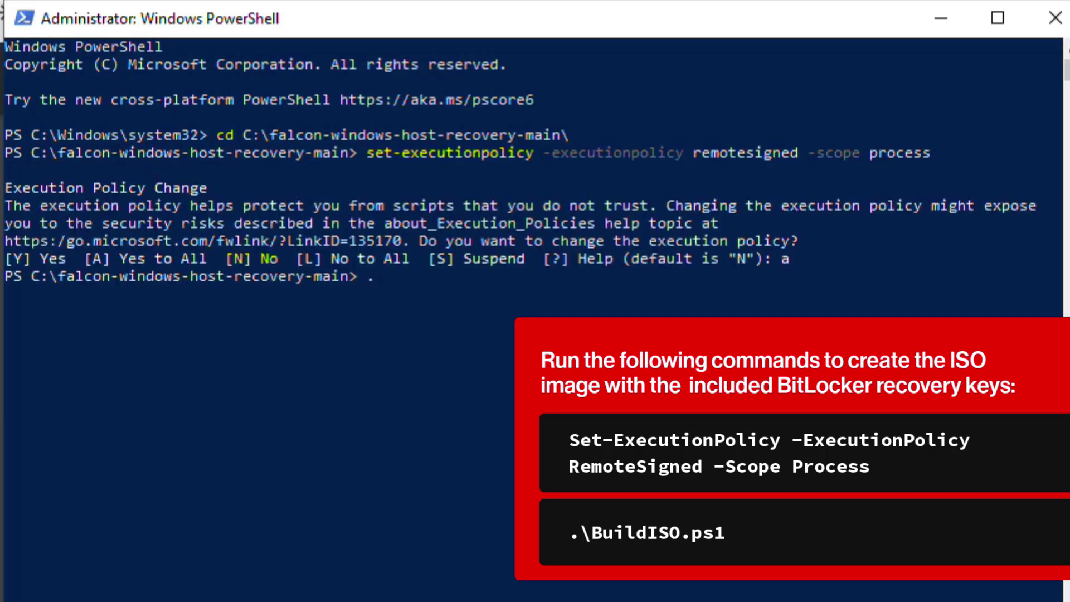
type("\\Buil")
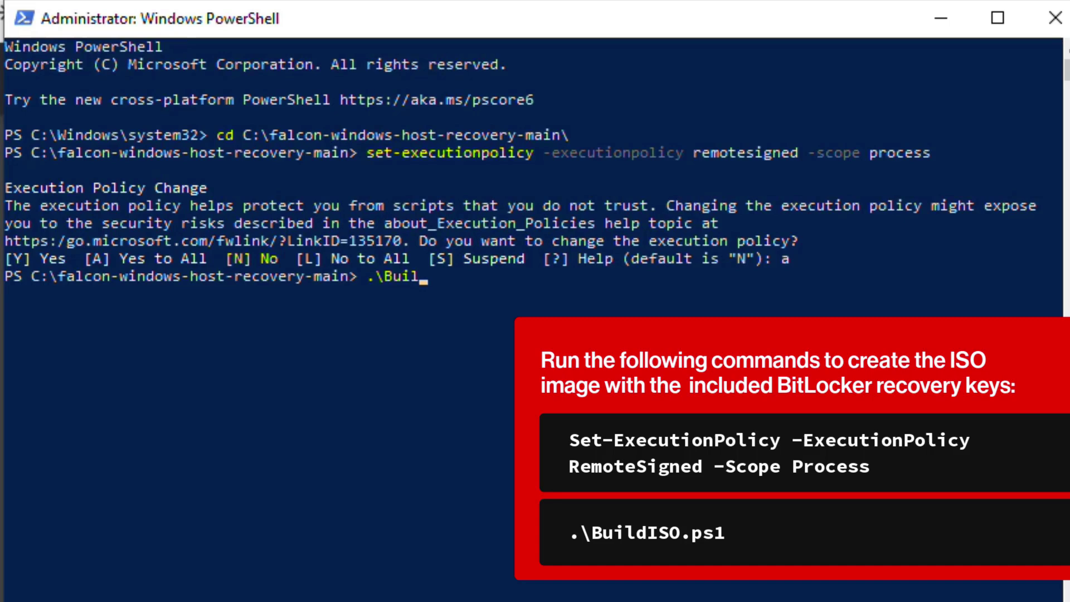
type("dISO.ps1")
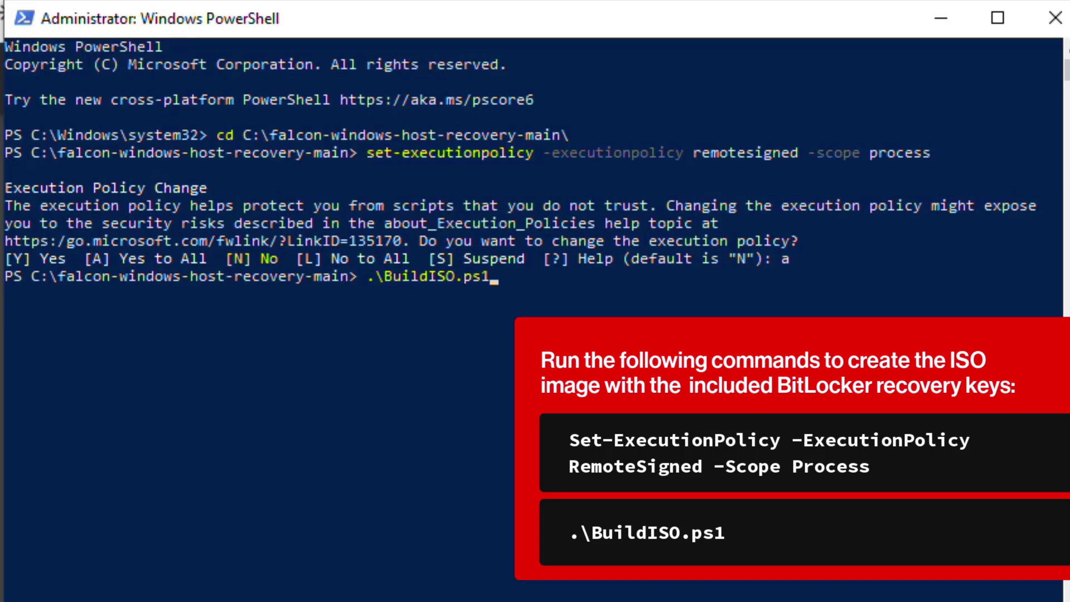
key("Return")
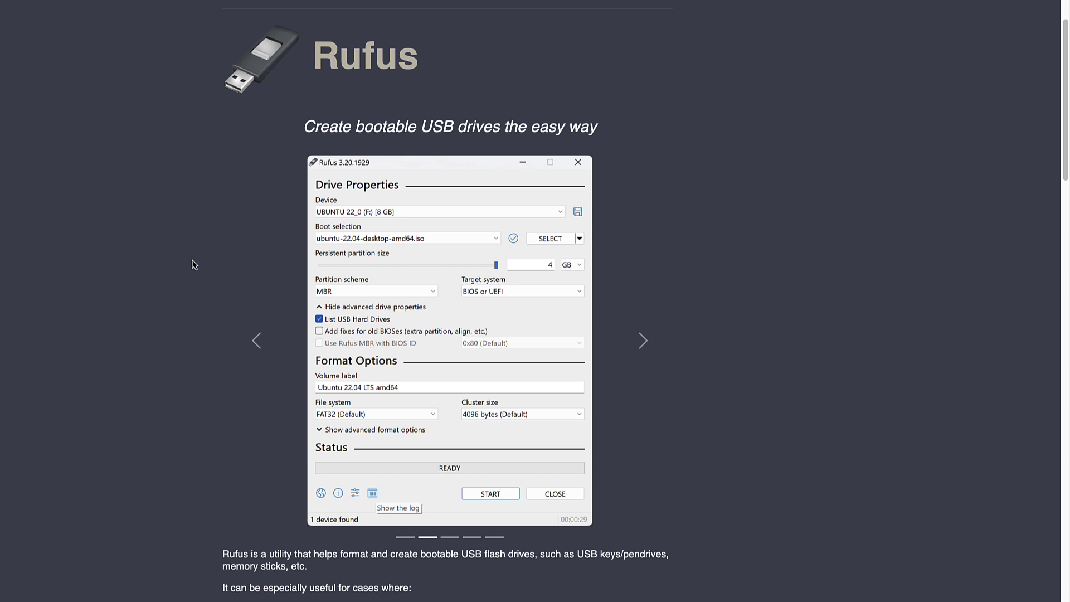
Step: Scroll the Rufus website down to the Download table
scroll(194, 264, "down", 10)
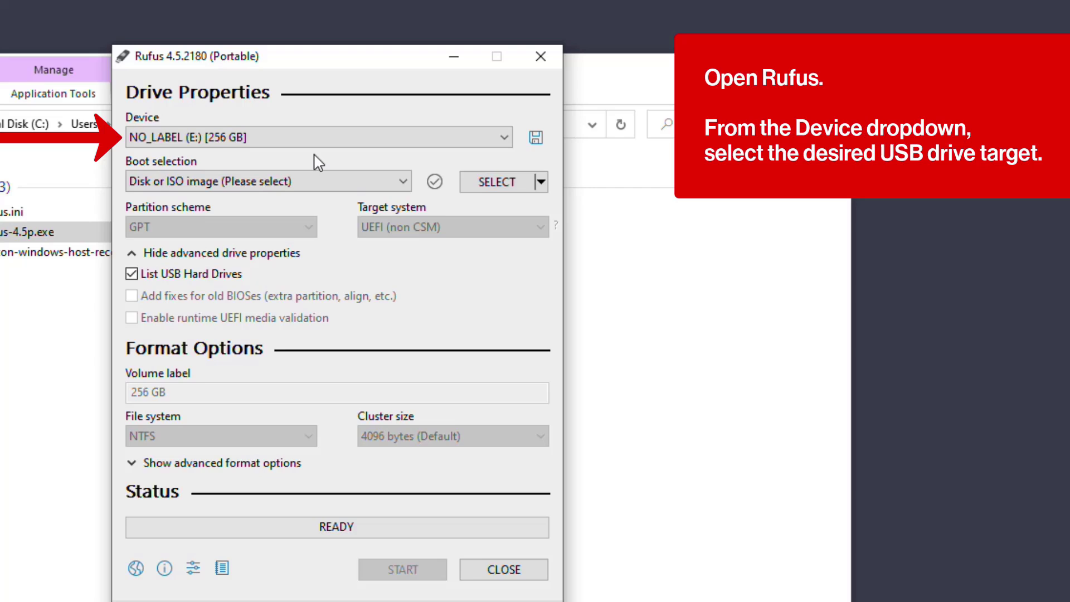
Step: Select C:\falcon-windows-host-recovery-main\CSPERecovery_x64.iso as the Rufus boot image
left_click(499, 190)
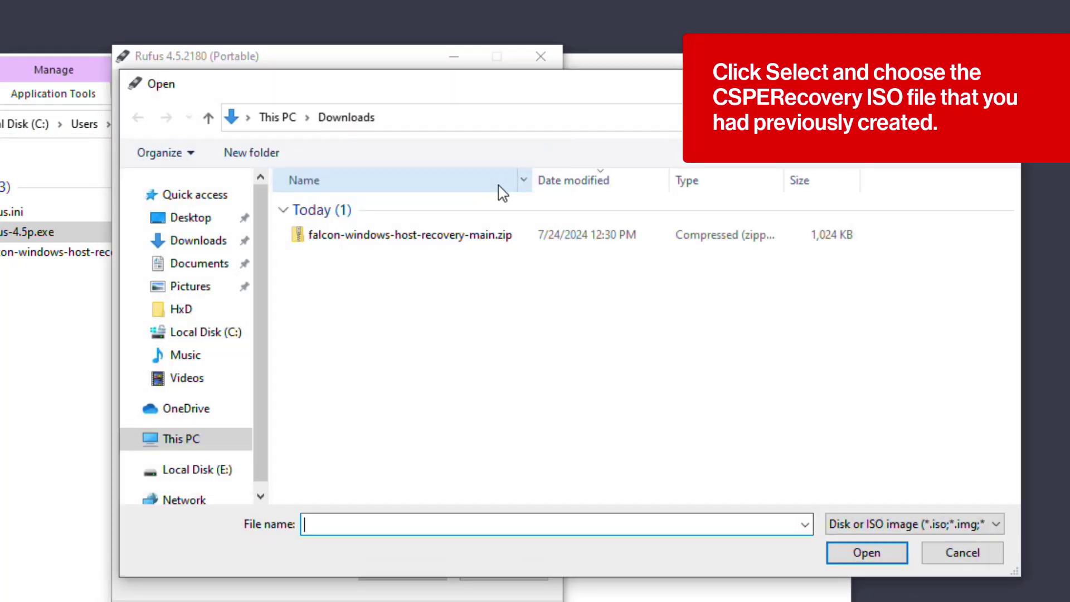
left_click(197, 449)
double_click(348, 411)
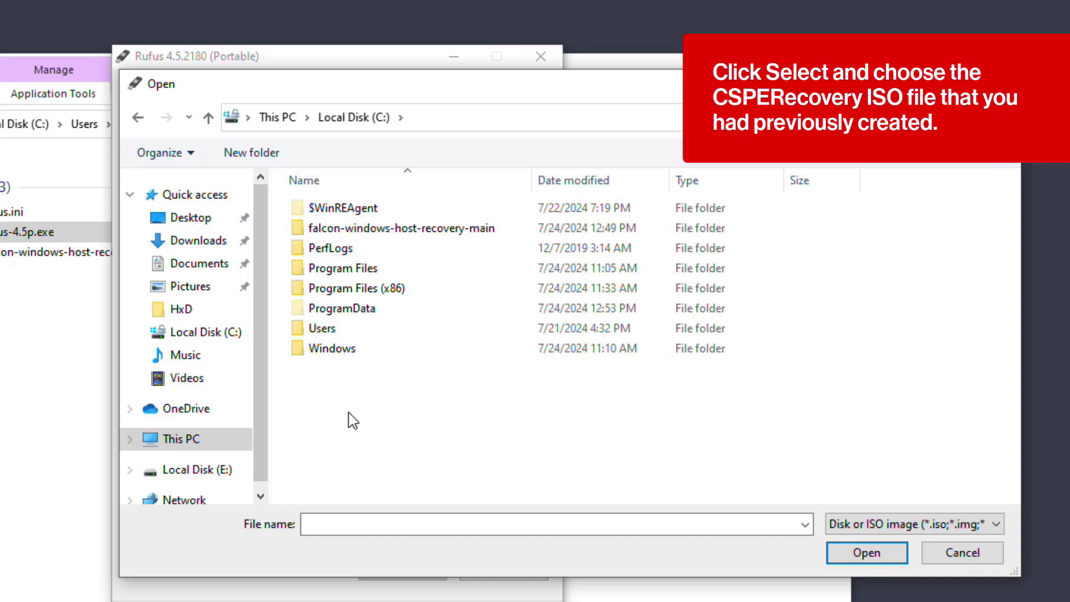
double_click(355, 230)
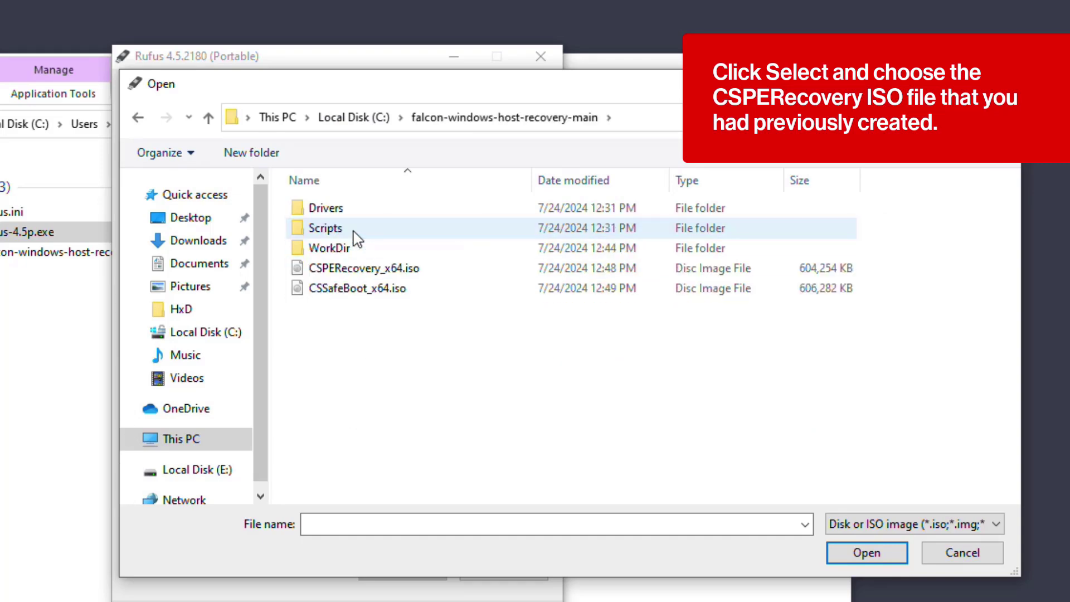
double_click(358, 269)
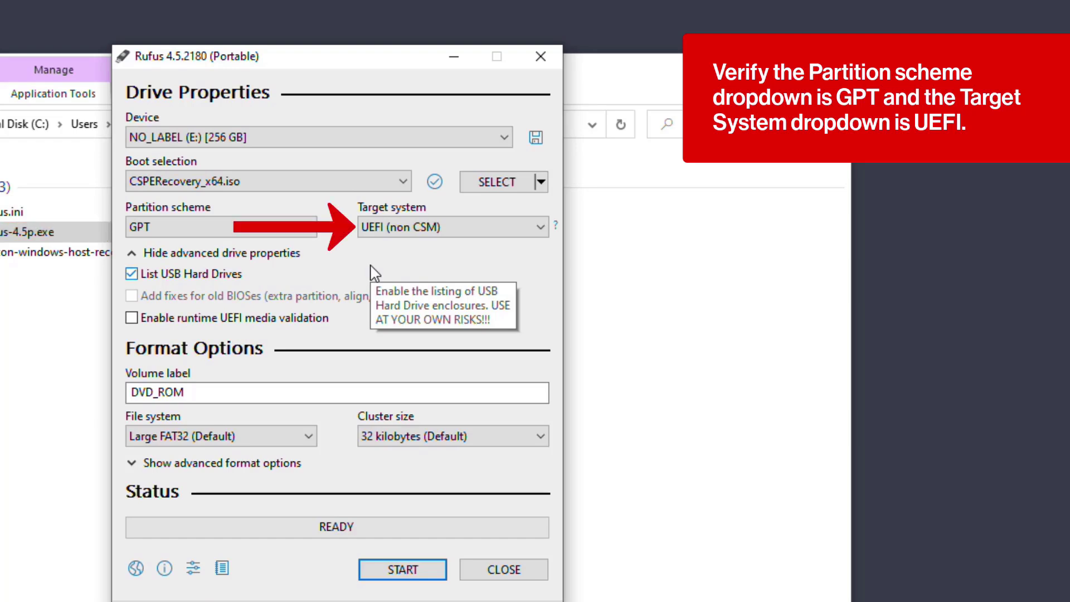
Step: Start writing the image to the USB drive in ISO Image mode, accepting the erase warning
left_click(398, 571)
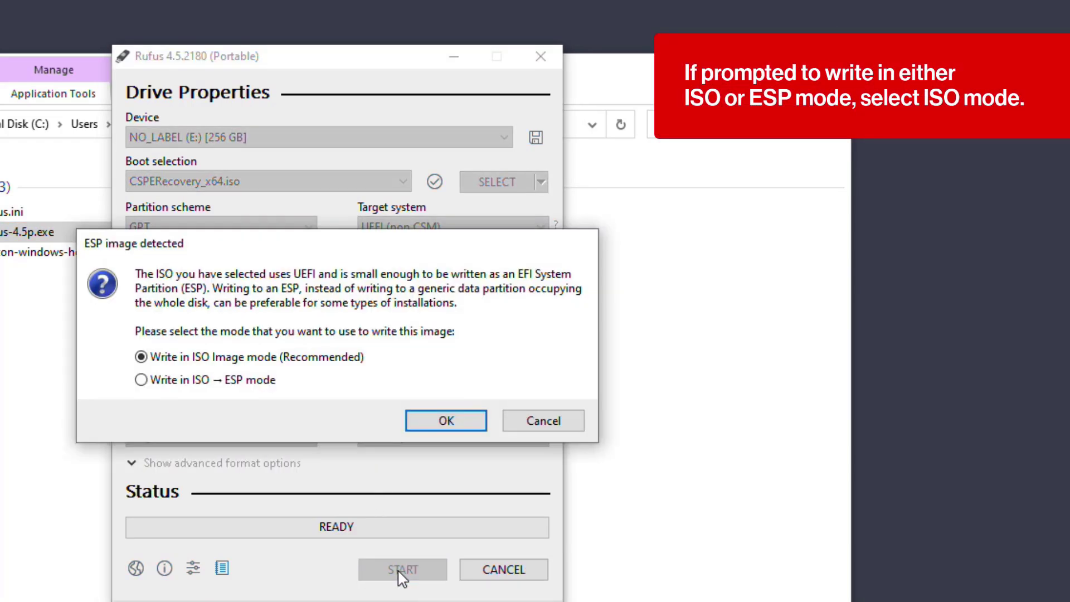
left_click(434, 425)
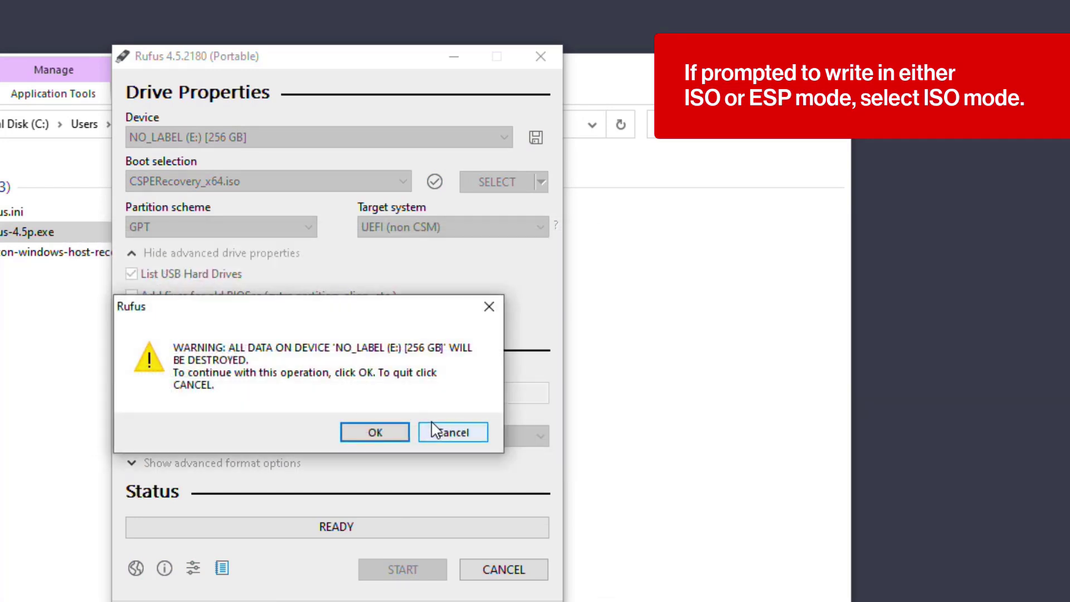
left_click(390, 432)
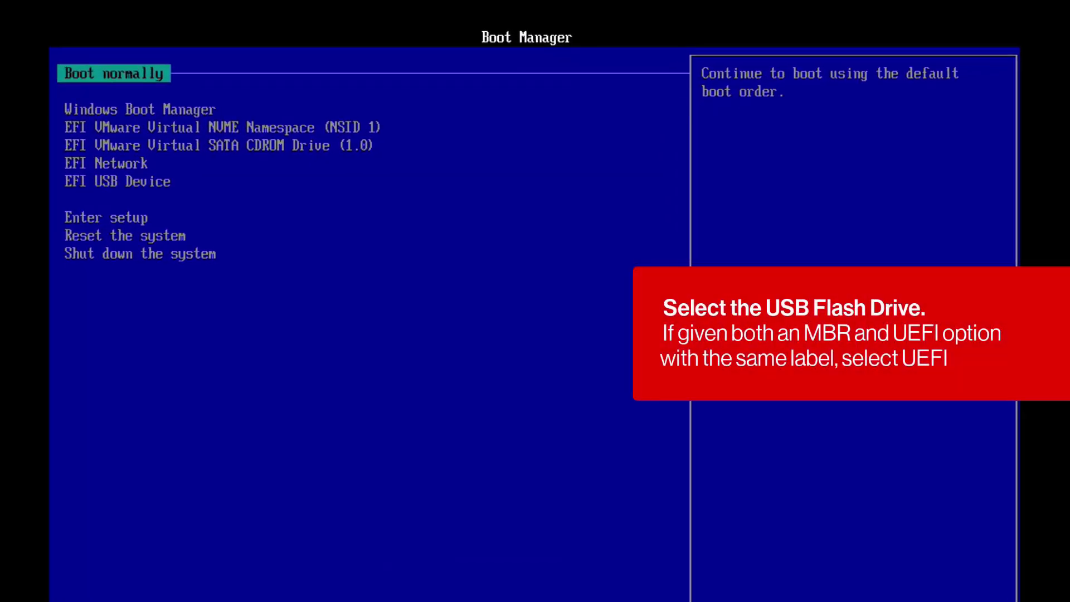
Step: Move down the boot entries to the EFI USB Device option
key("Down")
key("Down")
key("Down")
key("Down")
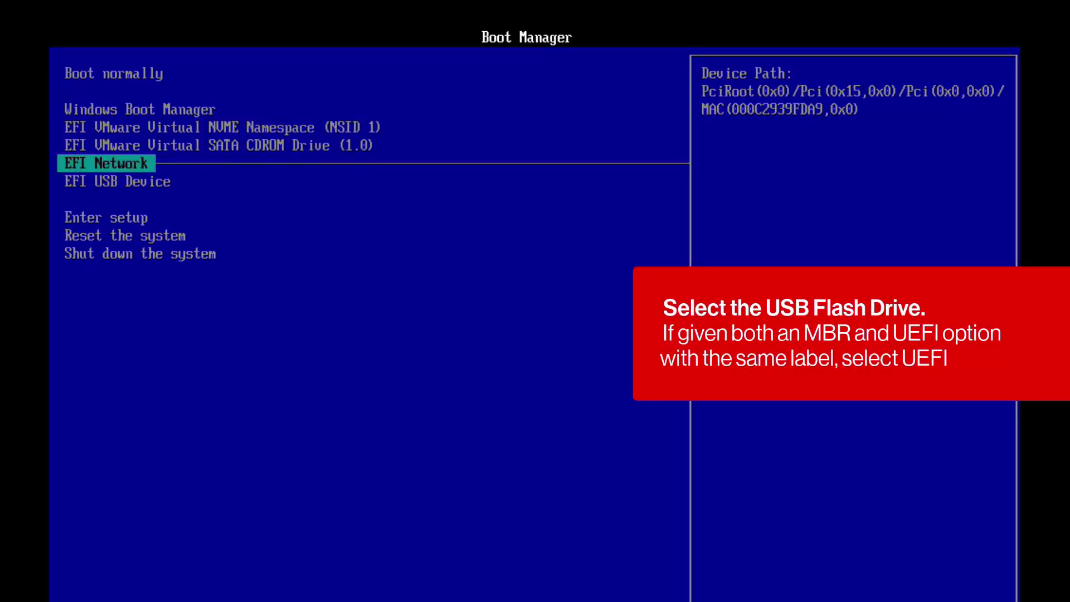
key("Down")
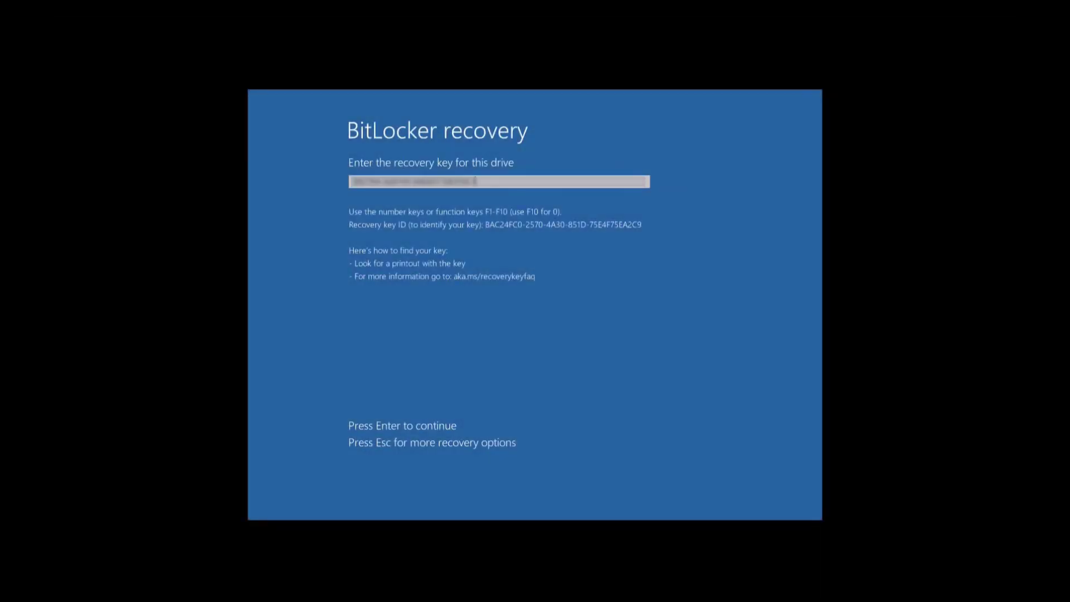
type("00000000000000")
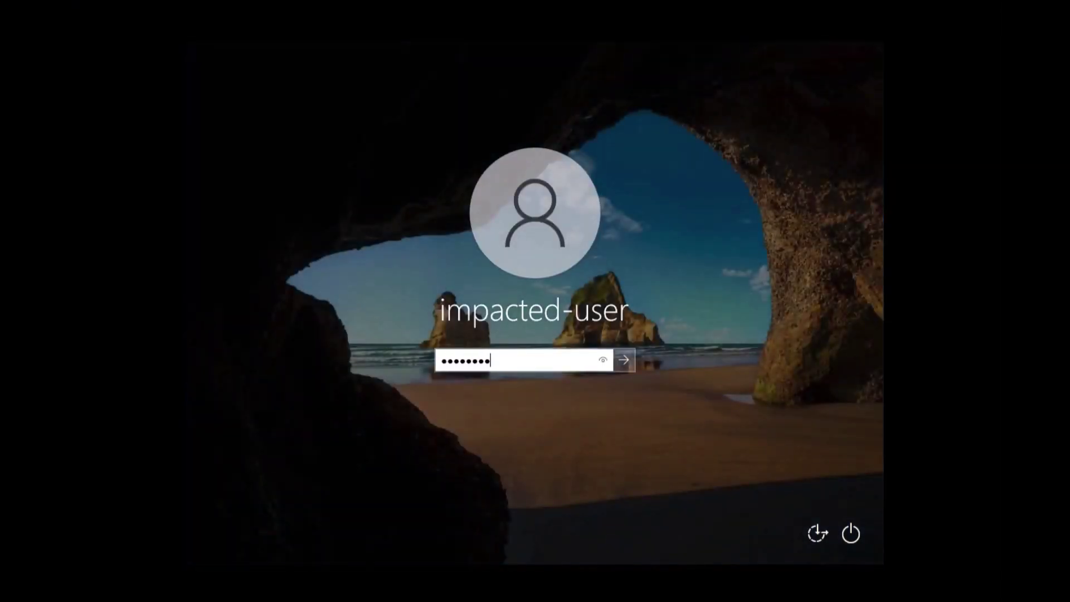
Step: Sign in to the Safe Mode desktop with the account password
key("Return")
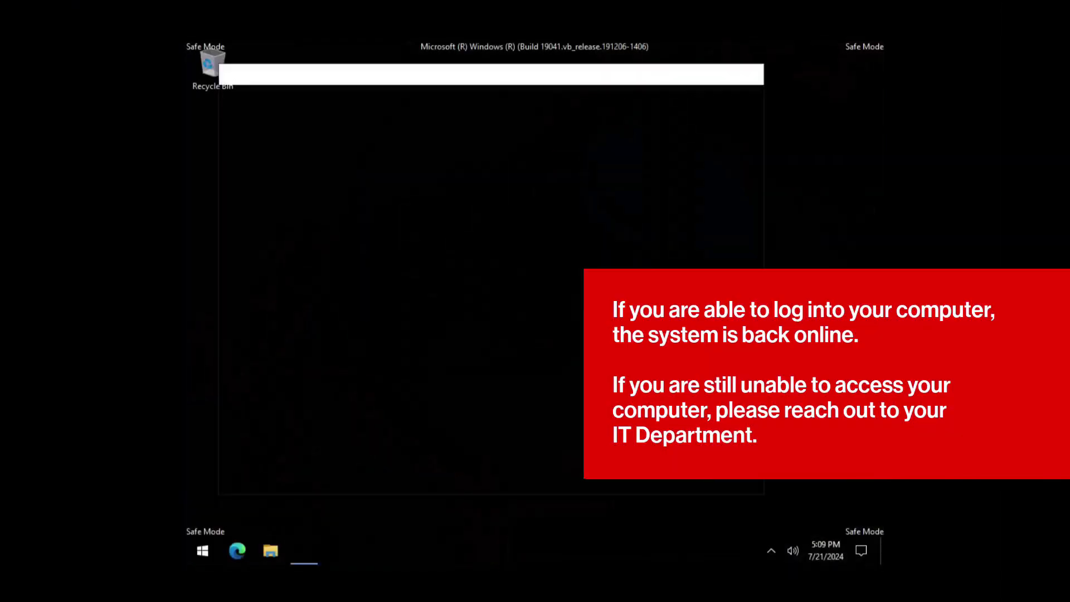